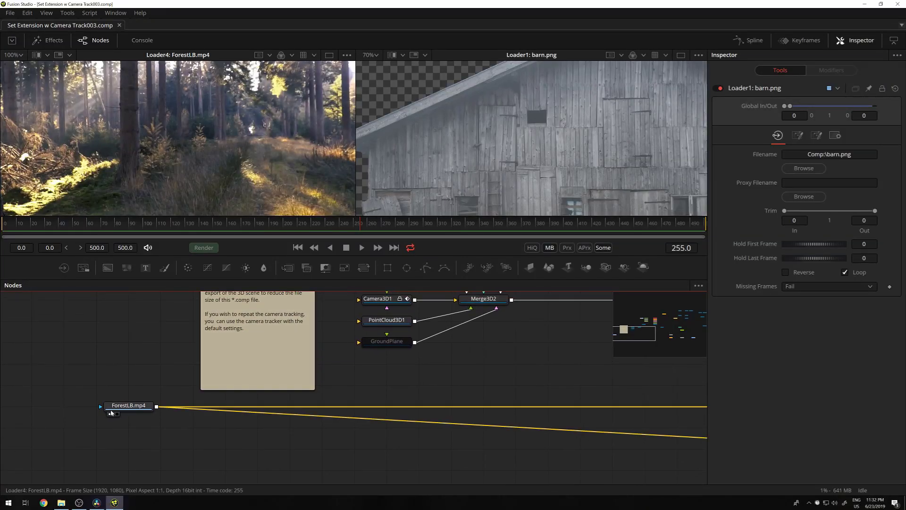
Step: Show the ForestLB.mp4 loader's 0–500 trim range and bring the project folder window alongside Fusion
left_click(126, 407)
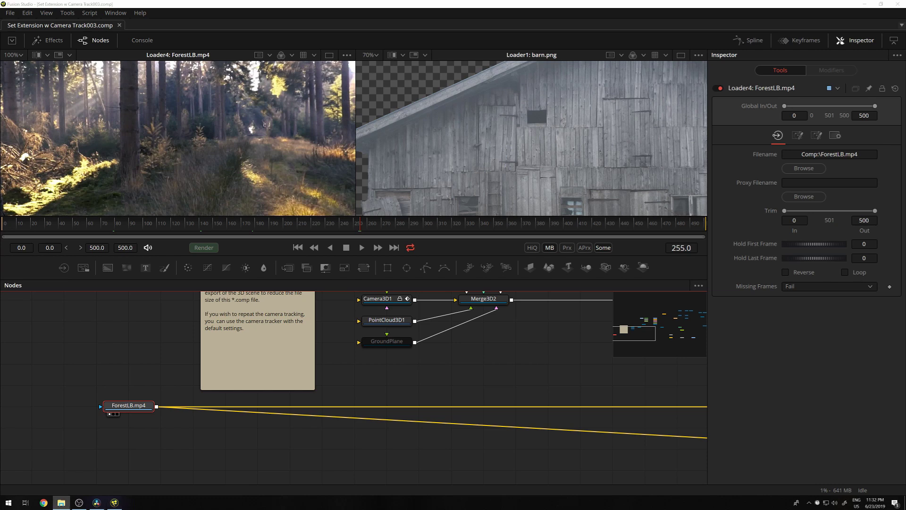
left_click_drag(905, 223, 792, 230)
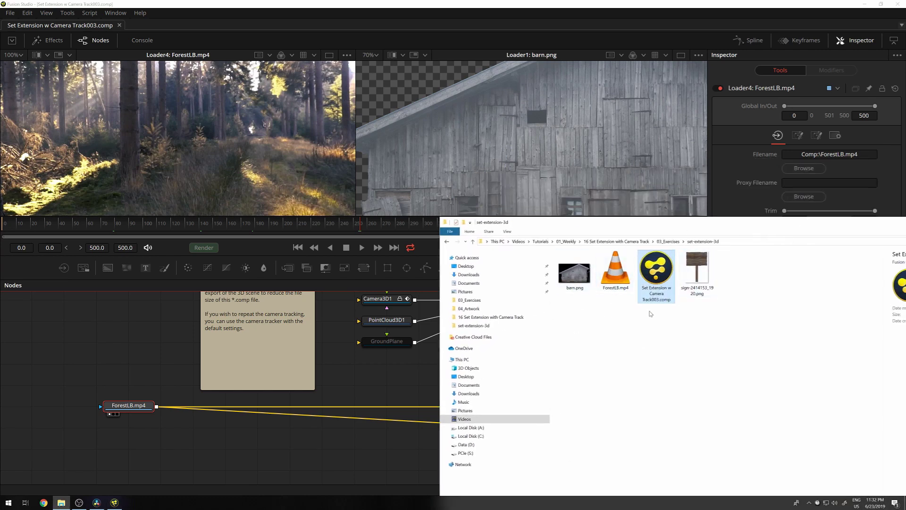
Step: Check ForestLB.mp4's file details and the Set Extension comp file, then return to the Fusion node graph
left_click(619, 279)
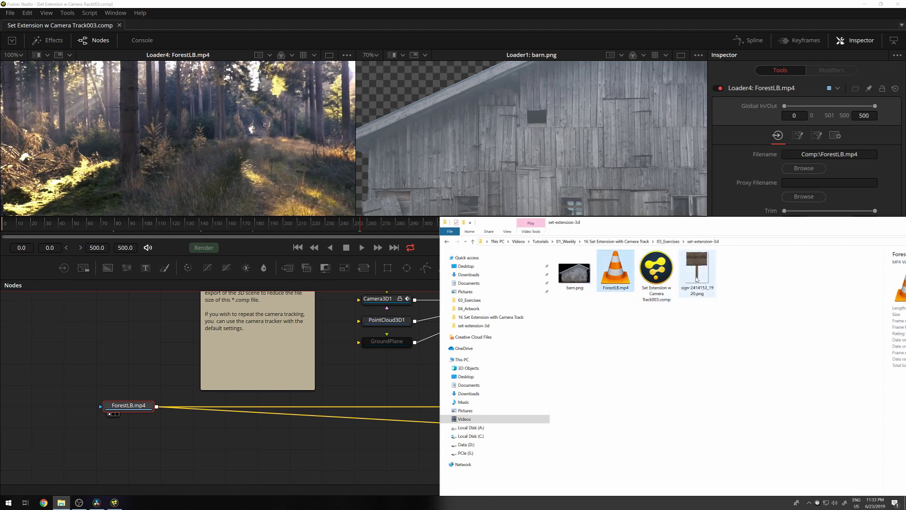
left_click(660, 279)
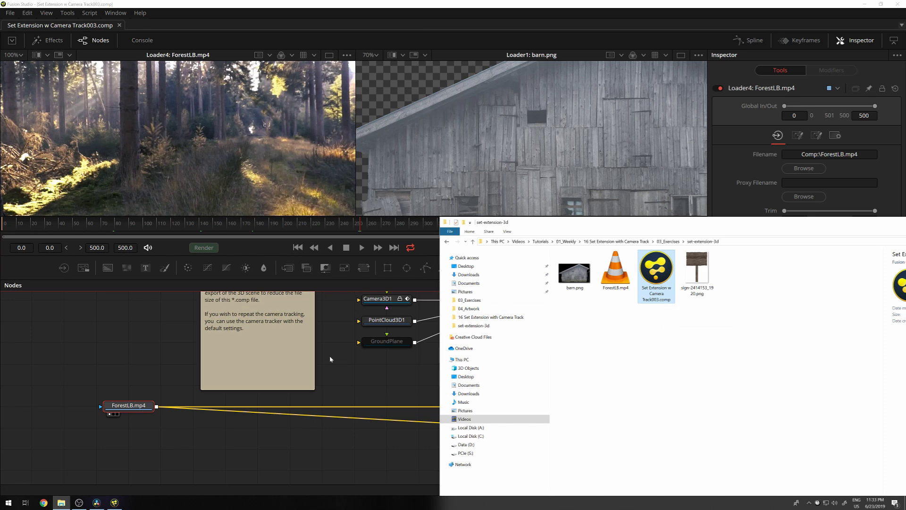
left_click(349, 324)
left_click_drag(503, 363, 420, 502)
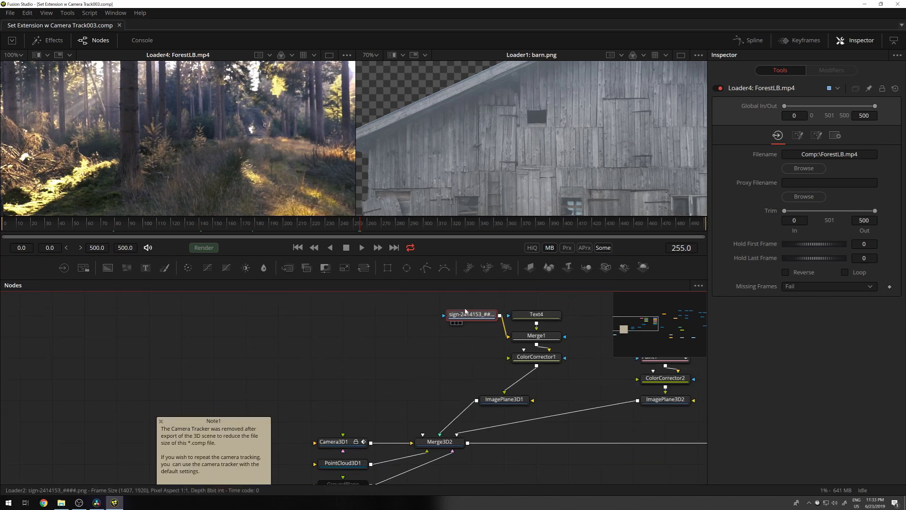
Step: View the sign-2414153 loader's image fitted in the left viewer
left_click(472, 314)
key("1")
key("ctrl+f")
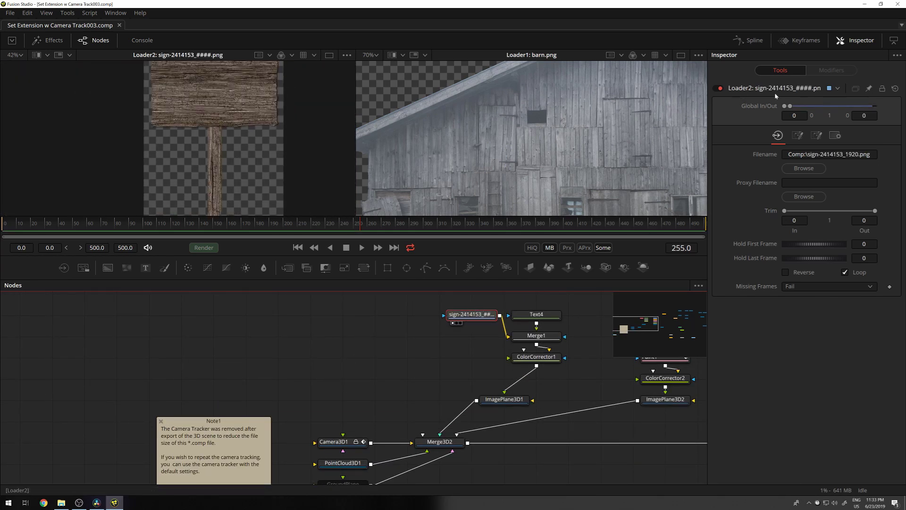
Step: Inspect the barn.png loader, then the Saver's Forest House v1.mp4 QuickTime output settings
left_click_drag(474, 367, 234, 379)
left_click(425, 325)
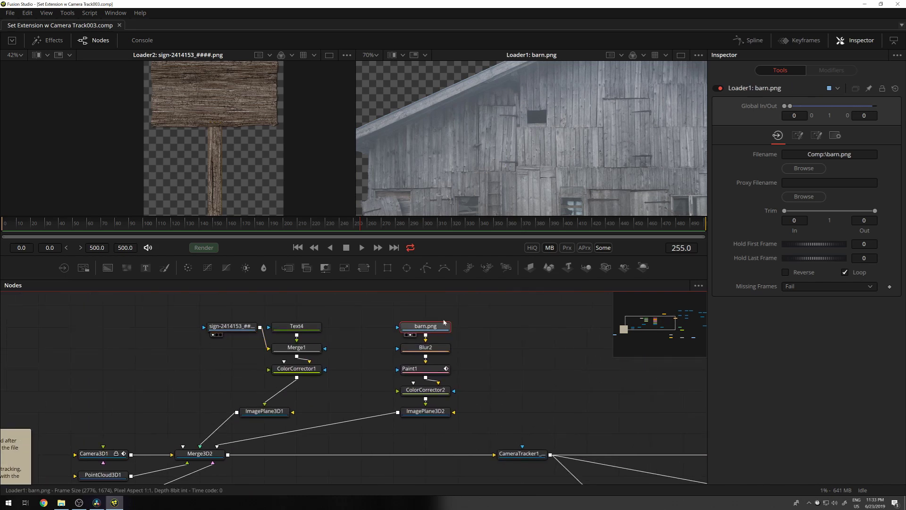
scroll(565, 368, "down", 10)
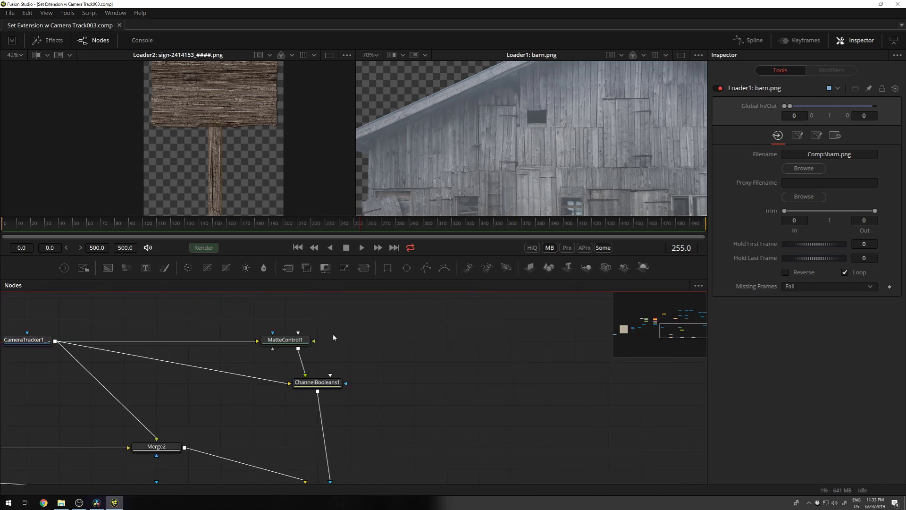
scroll(211, 330, "up", 3)
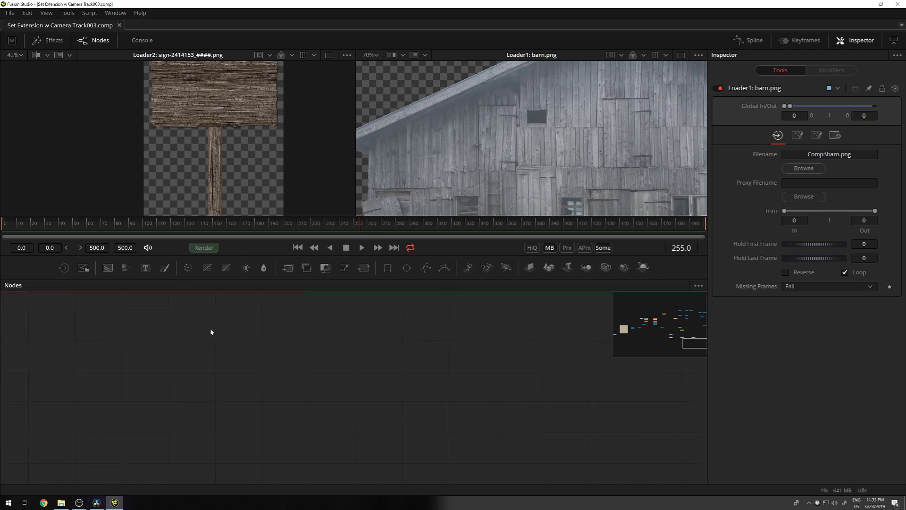
left_click(331, 385)
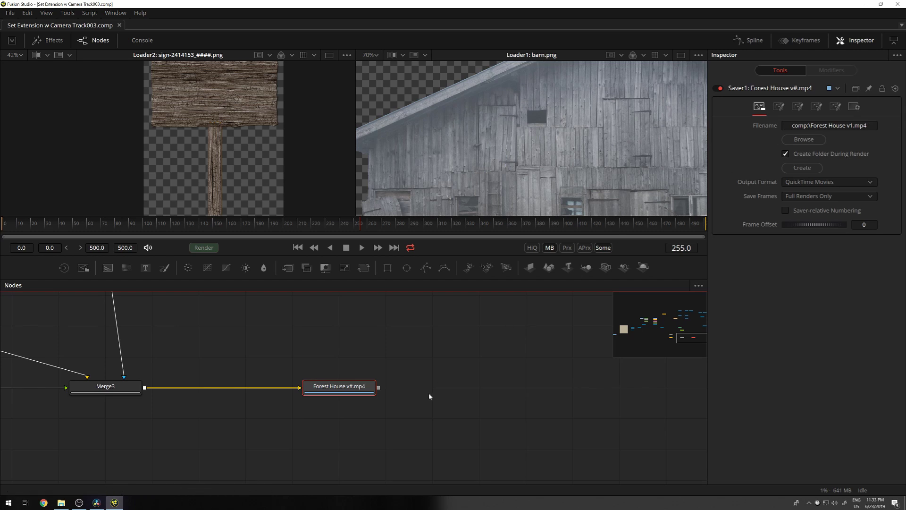
scroll(406, 366, "left", 5)
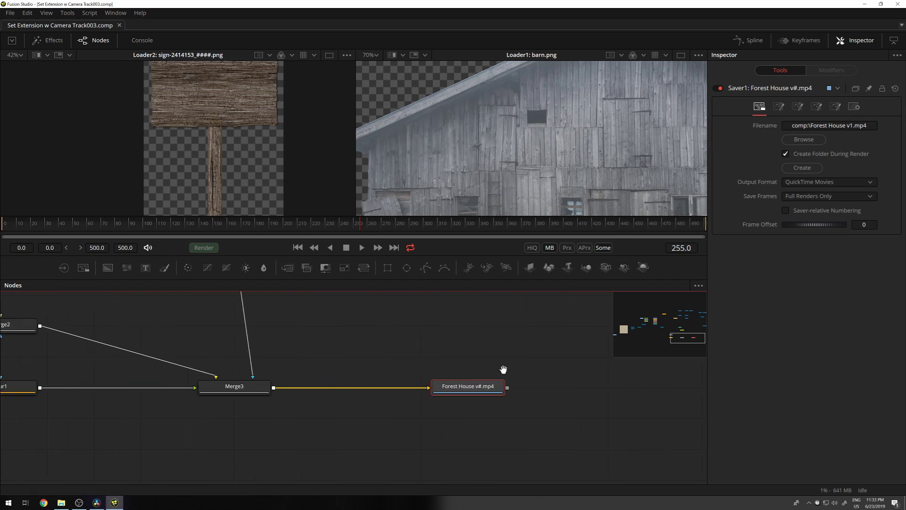
Step: Open the .comp file in Notepad++, read its Loader clip settings, then close it
key("alt+Tab")
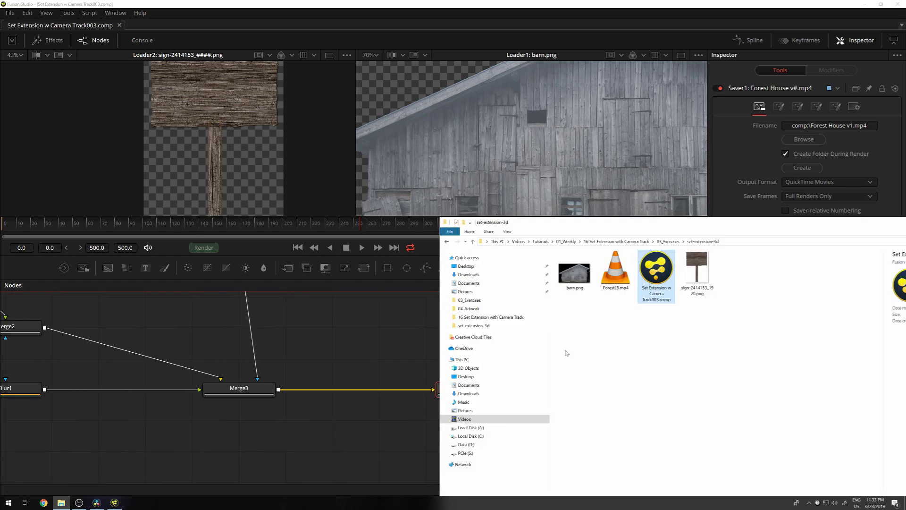
right_click(653, 278)
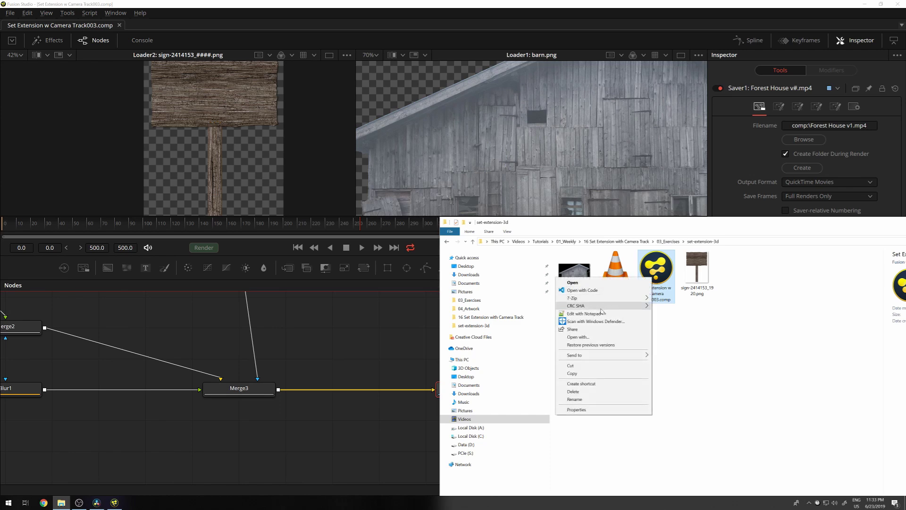
left_click(587, 314)
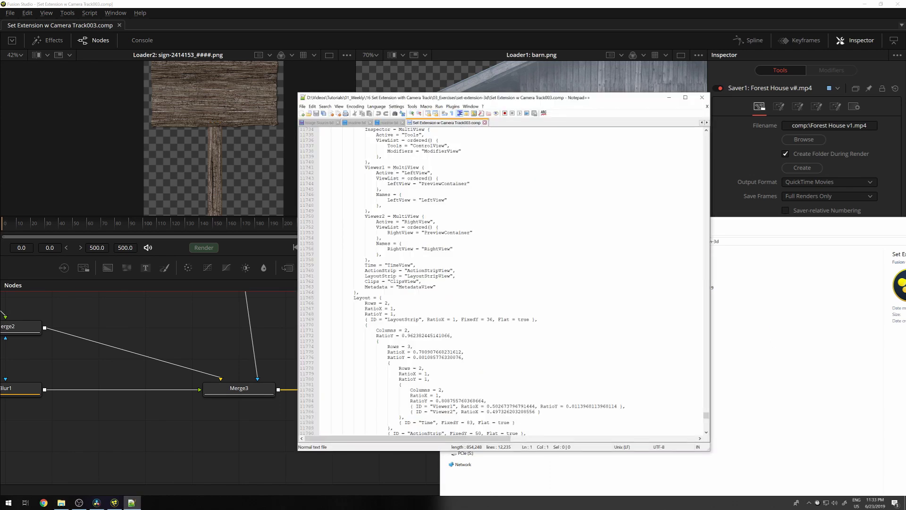
scroll(503, 281, "up", 7)
left_click_drag(707, 416, 706, 136)
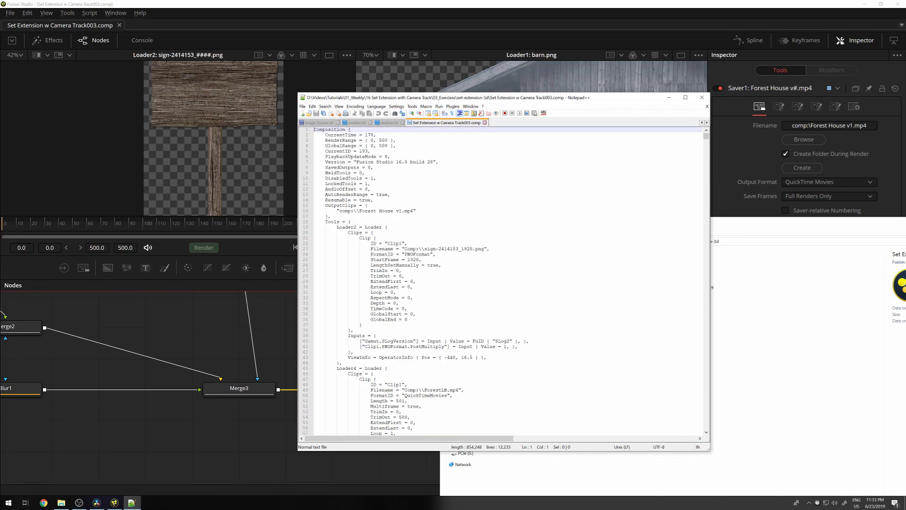
scroll(502, 281, "down", 5)
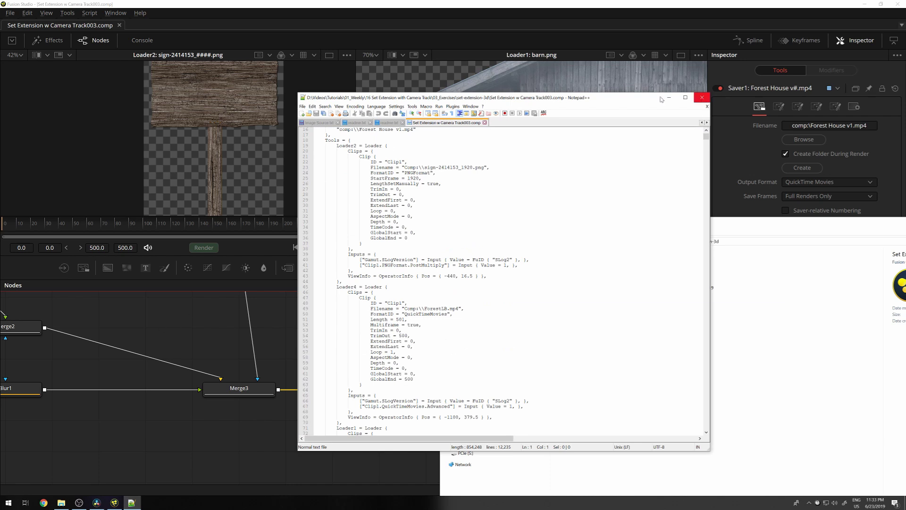
left_click(706, 101)
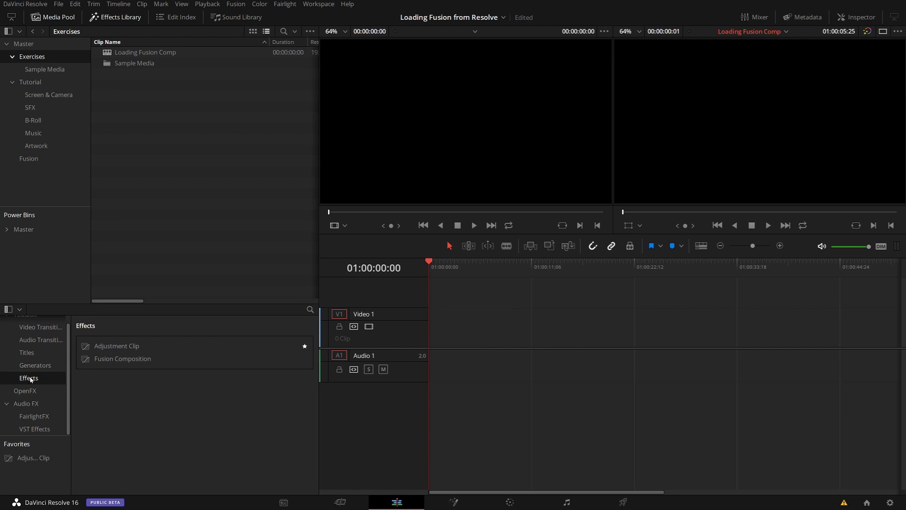
Step: Place a Fusion Composition effect on Video 1 of the empty timeline
left_click_drag(100, 360, 448, 332)
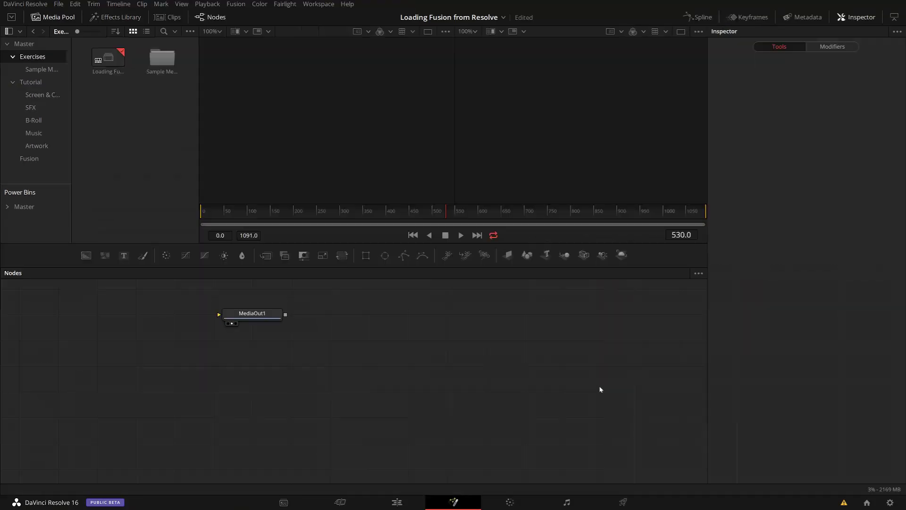
Step: Pan the Fusion node graph so the lone MediaOut1 node moves aside
left_click_drag(259, 363, 592, 470)
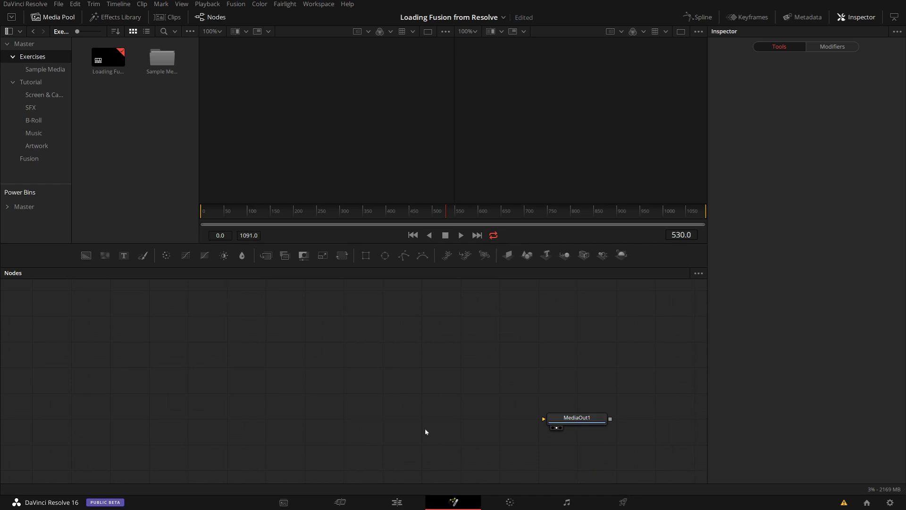
Step: Import Set Extension w Camera Track003.comp through File > Import Fusion Composition
left_click(59, 4)
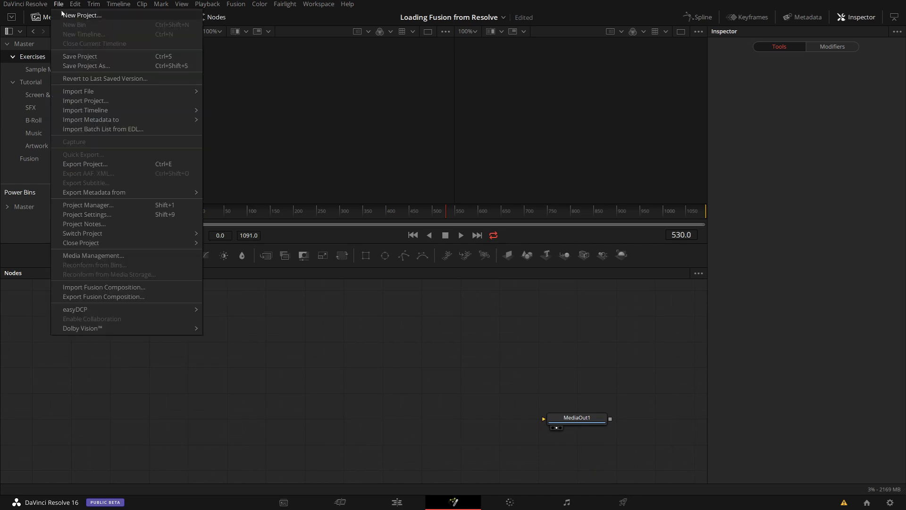
left_click(91, 287)
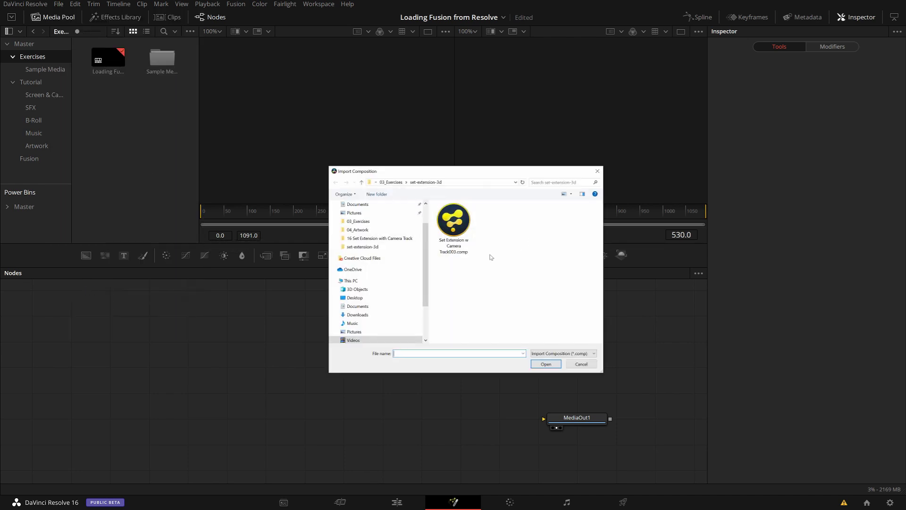
left_click(457, 228)
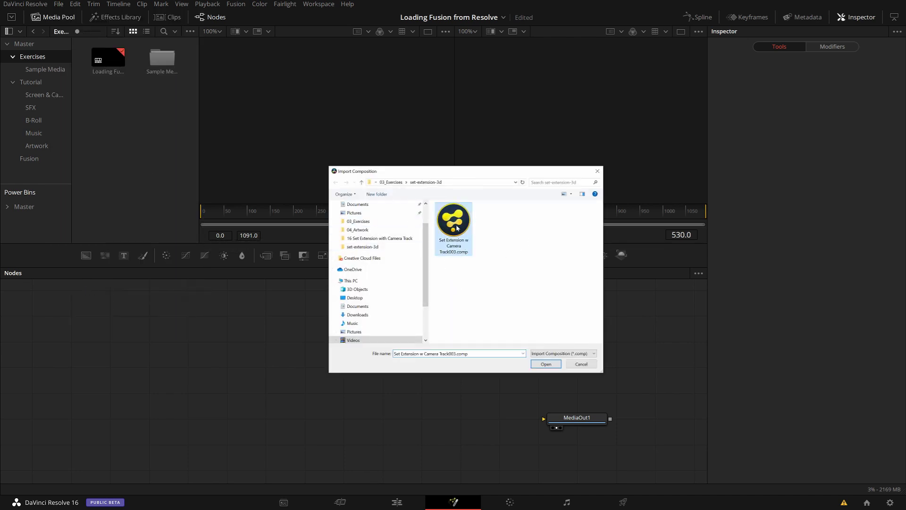
left_click(552, 366)
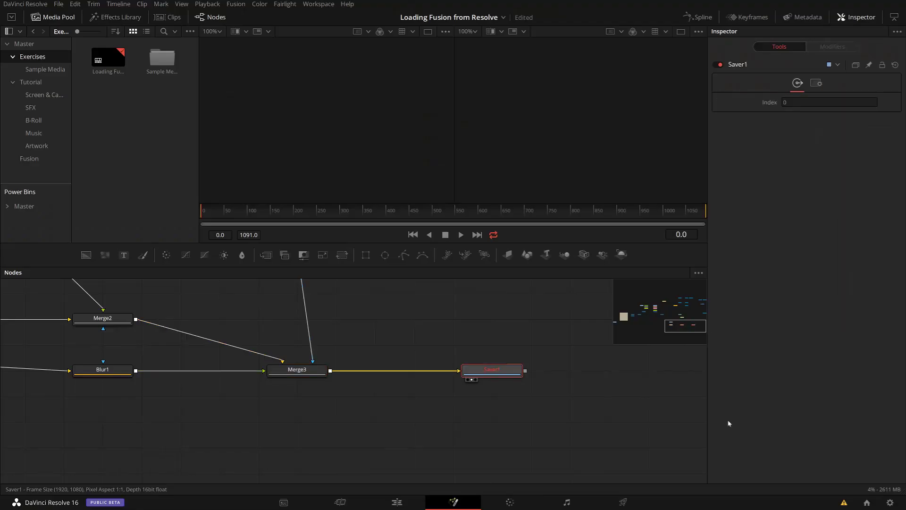
Step: Remove Saver1 and add a Media Out node wired to Merge3's output
key("ctrl+z")
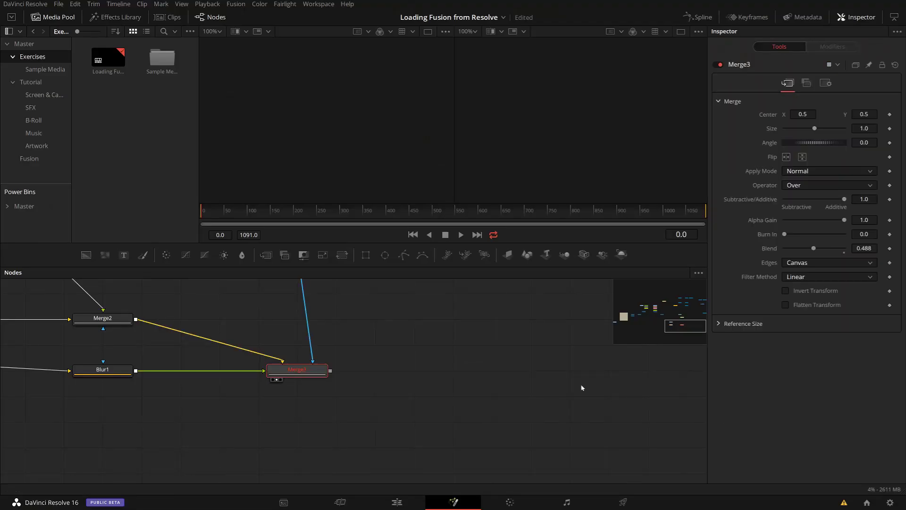
left_click(426, 375)
key("shift+space")
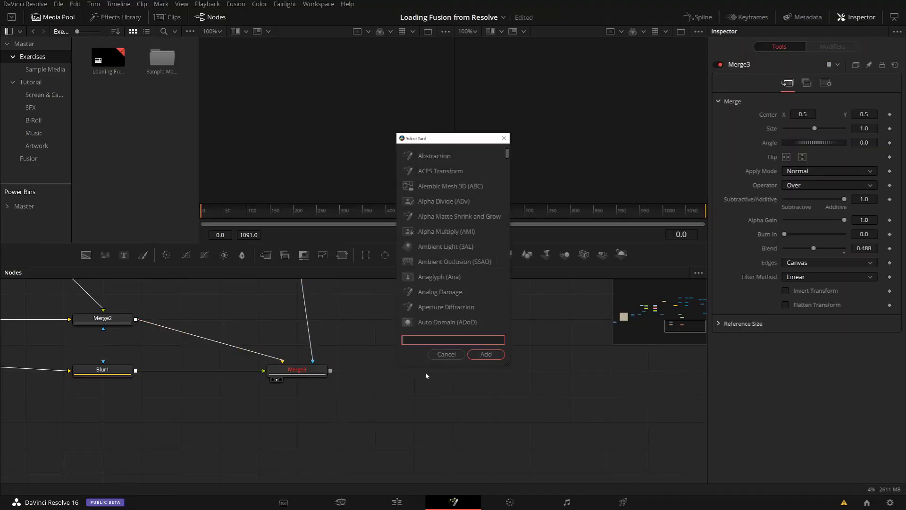
type("media")
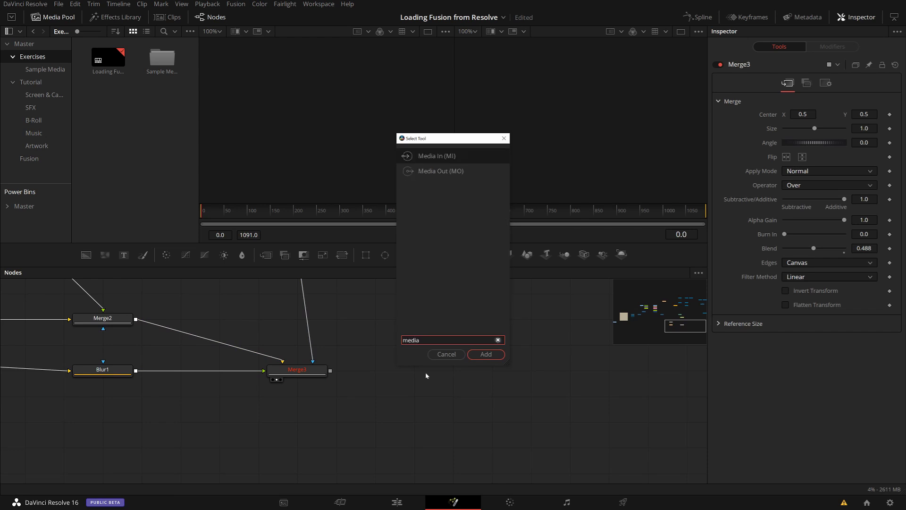
key("Down")
key("Return")
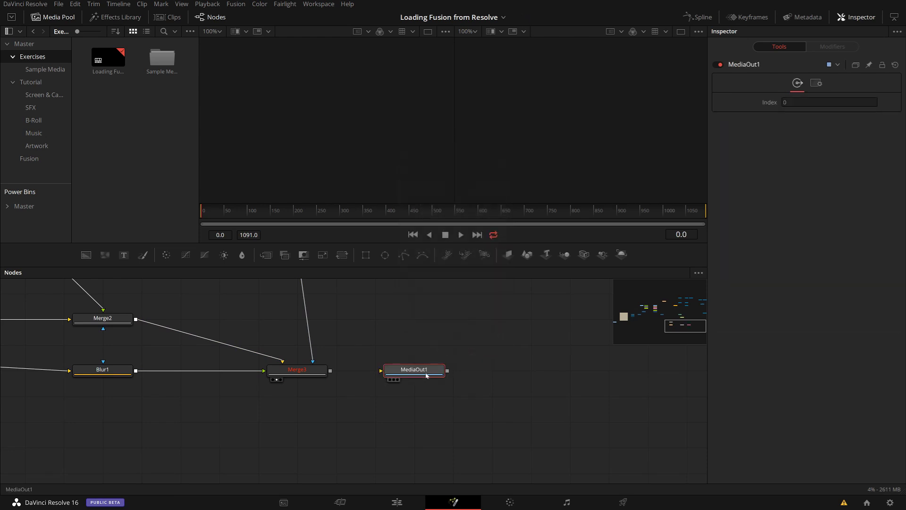
left_click_drag(330, 371, 381, 372)
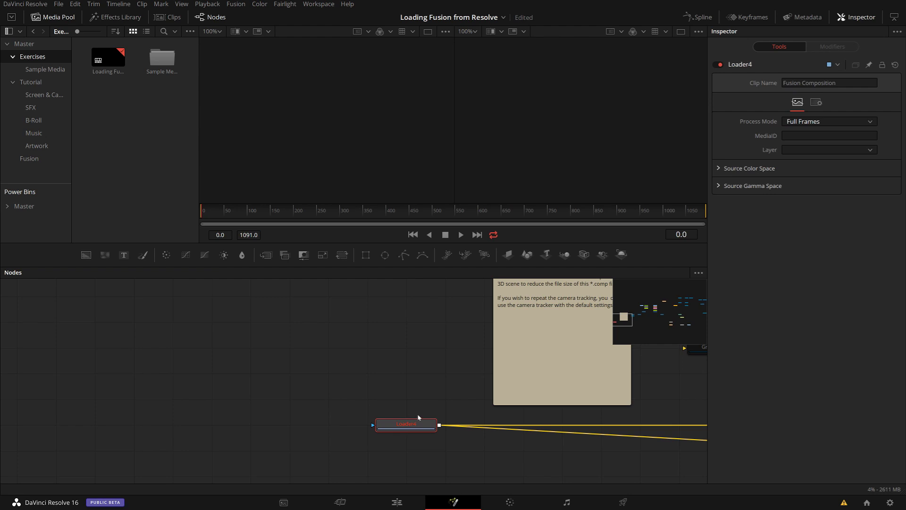
Step: Open the Sample Media bin and drag in barn.png, ForestLB.mp4 and the sign image
left_click_drag(461, 405, 375, 360)
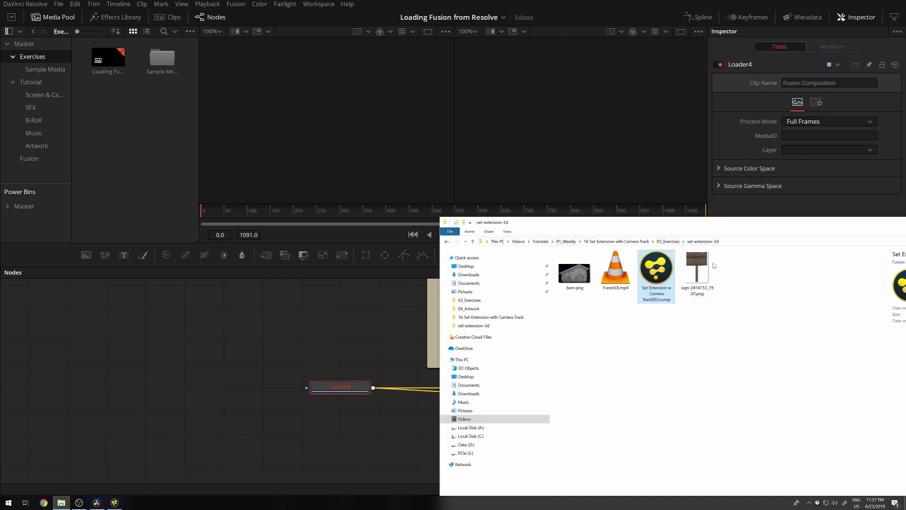
double_click(162, 62)
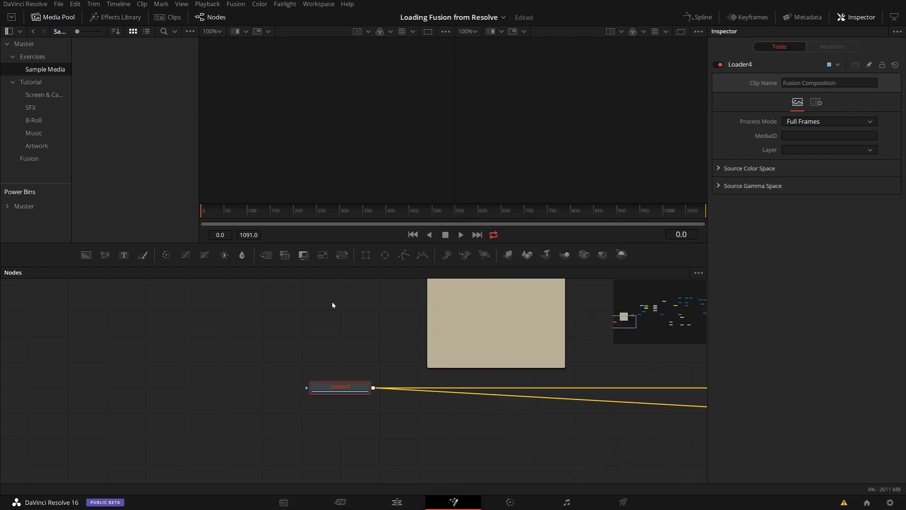
key("alt+Tab")
left_click_drag(569, 337, 627, 268)
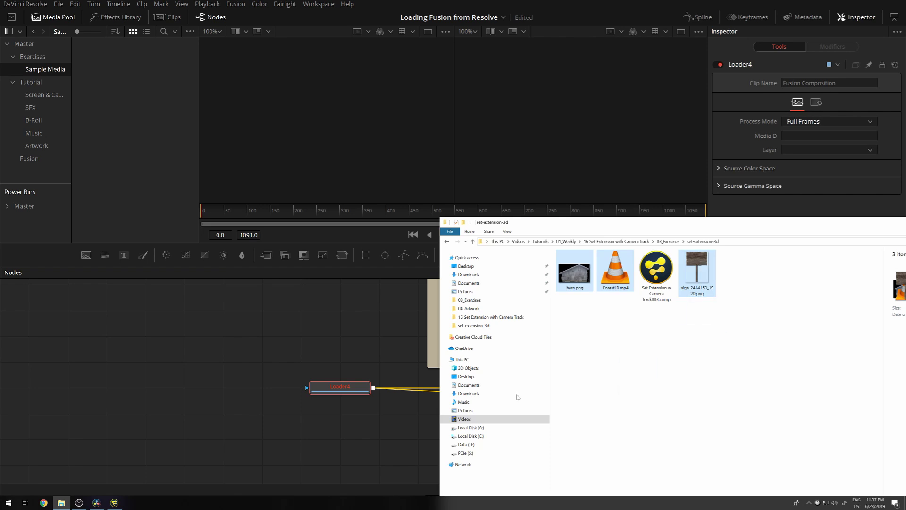
left_click_drag(150, 77, 151, 78)
left_click(155, 154)
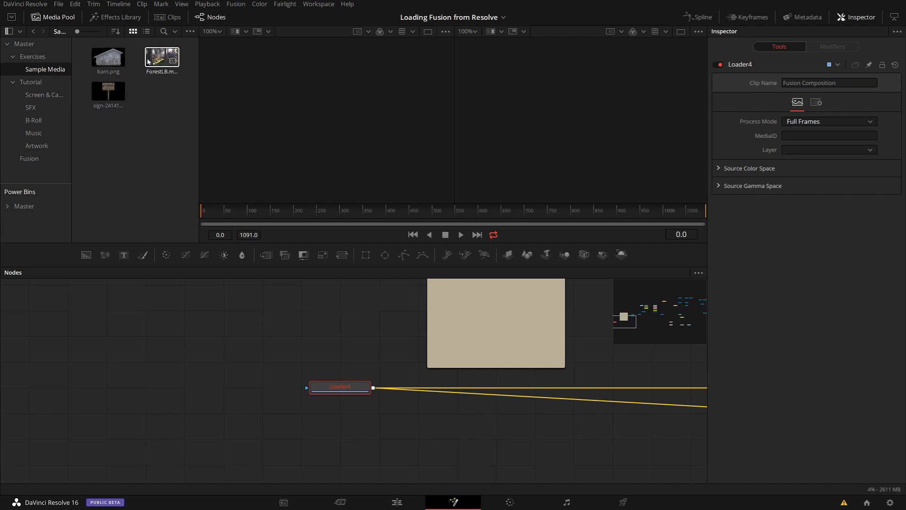
Step: Replace Loader4 with a ForestLB.mp4 MediaIn1 node feeding Merge2's Background and Loader4's other target
left_click_drag(149, 61, 158, 399)
scroll(379, 441, "down", 6)
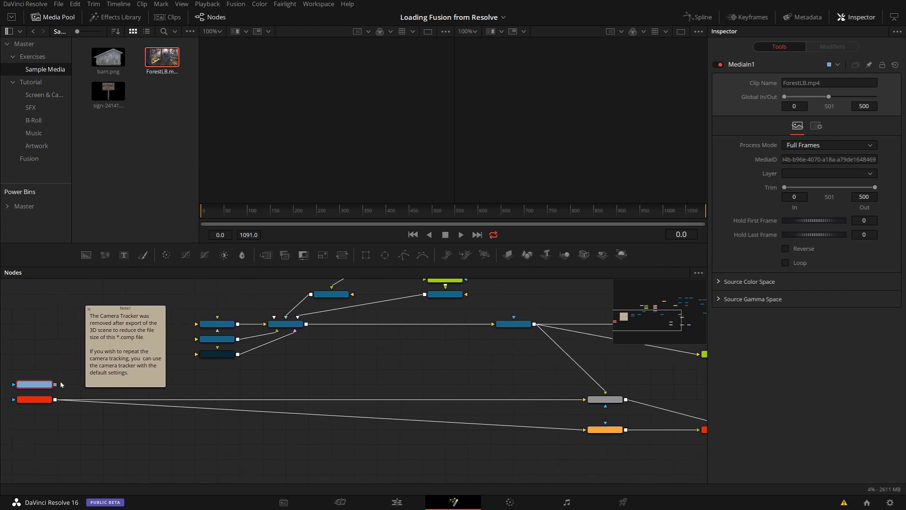
left_click_drag(55, 386, 584, 402)
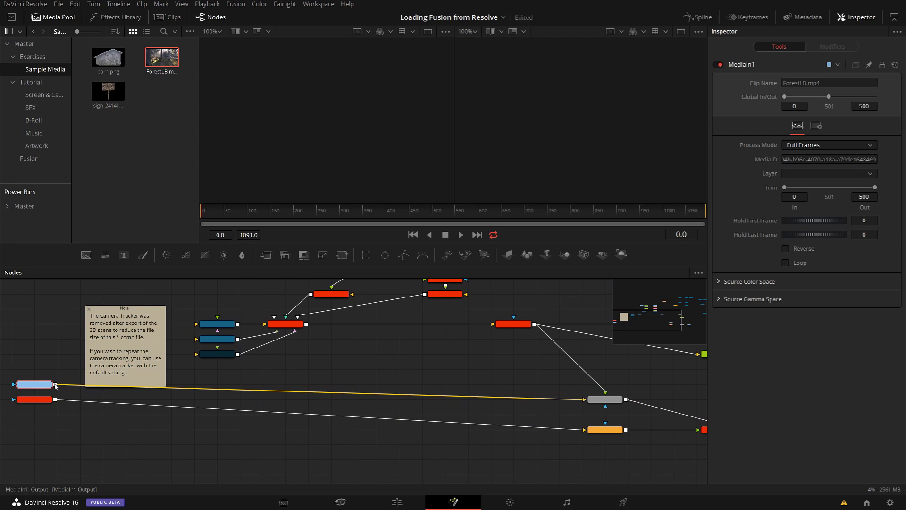
left_click_drag(56, 385, 584, 432)
left_click(33, 400)
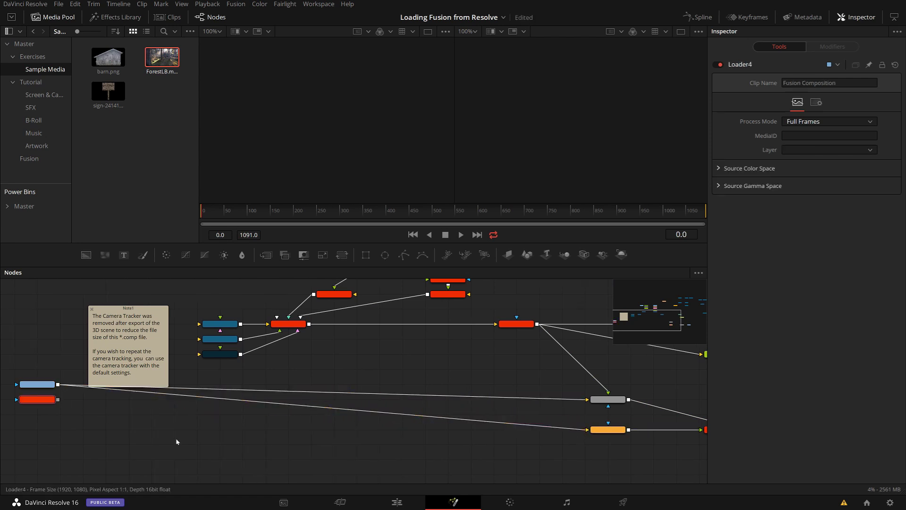
key("Delete")
Step: Replace Loader2 with the sign image as MediaIn2 feeding Merge1
scroll(354, 378, "up", 5)
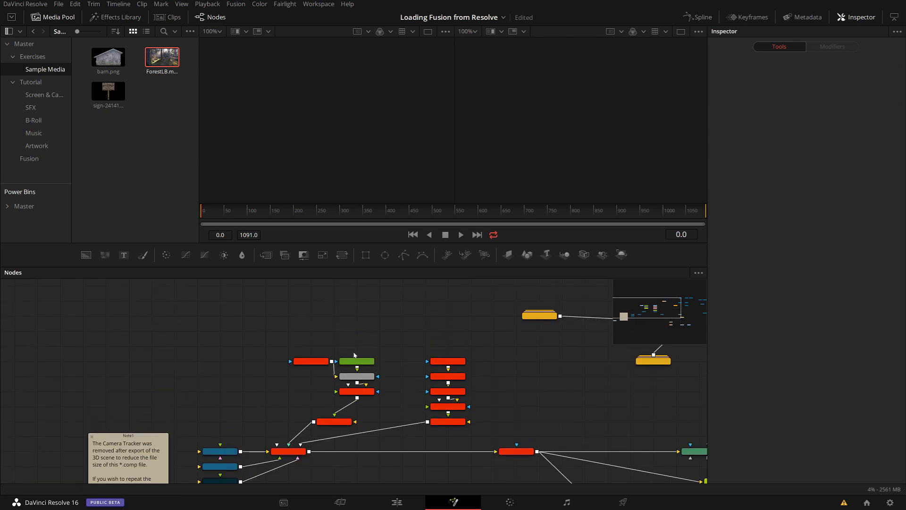
scroll(338, 425, "up", 3)
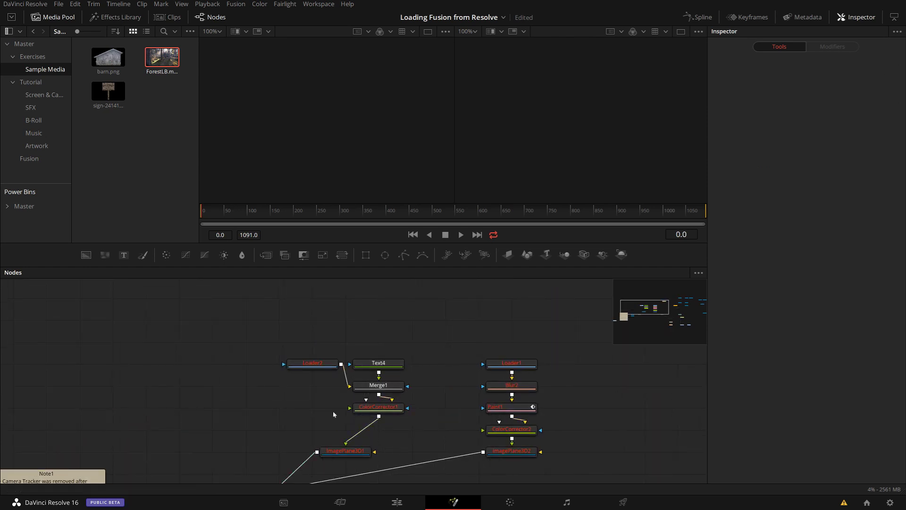
scroll(330, 366, "up", 2)
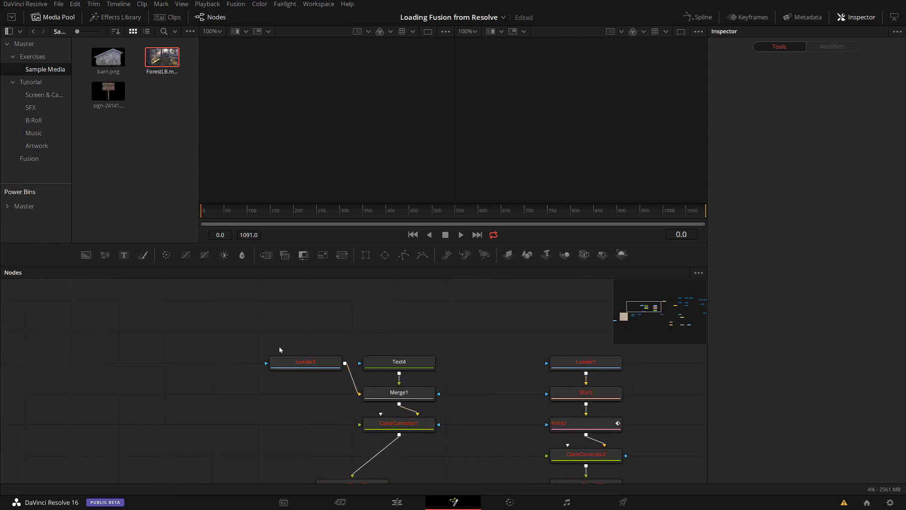
left_click(330, 367)
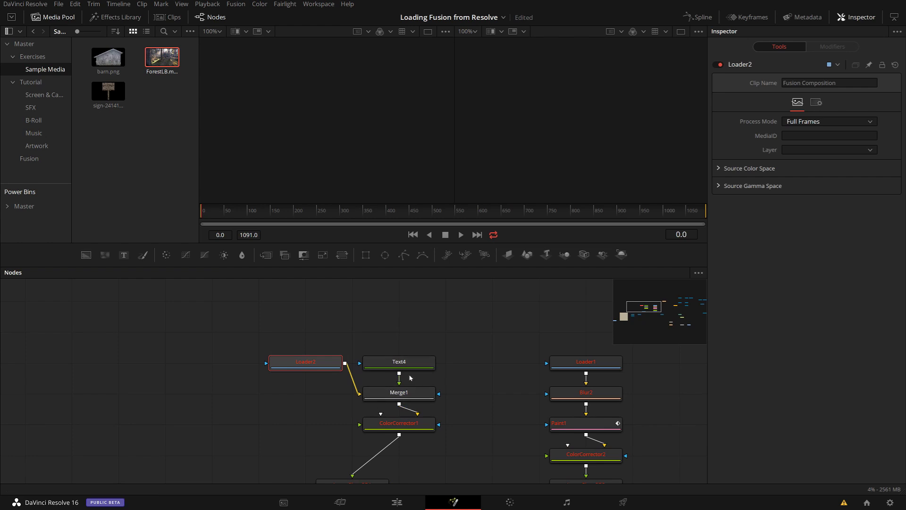
left_click_drag(108, 93, 359, 393)
left_click(306, 363)
key("Delete")
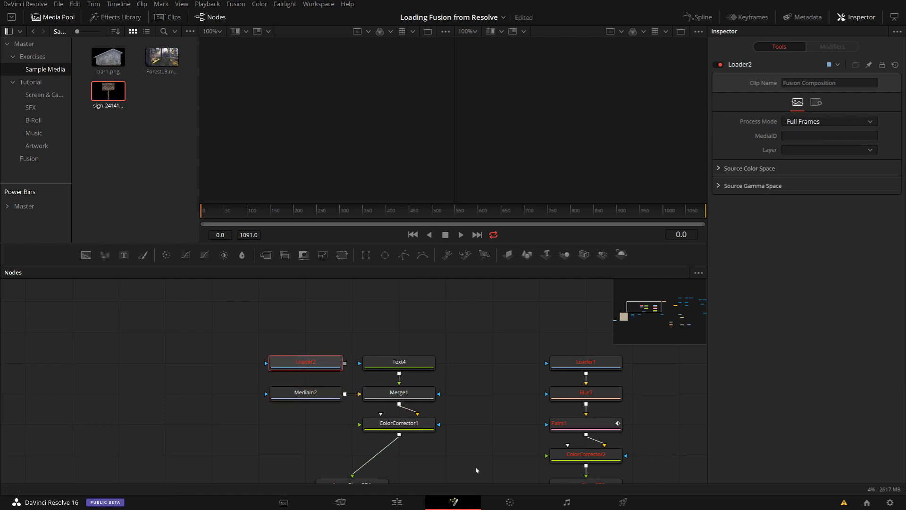
Step: Replace Loader1 with barn.png as MediaIn3 feeding Blur2
left_click_drag(640, 372, 372, 345)
left_click(318, 336)
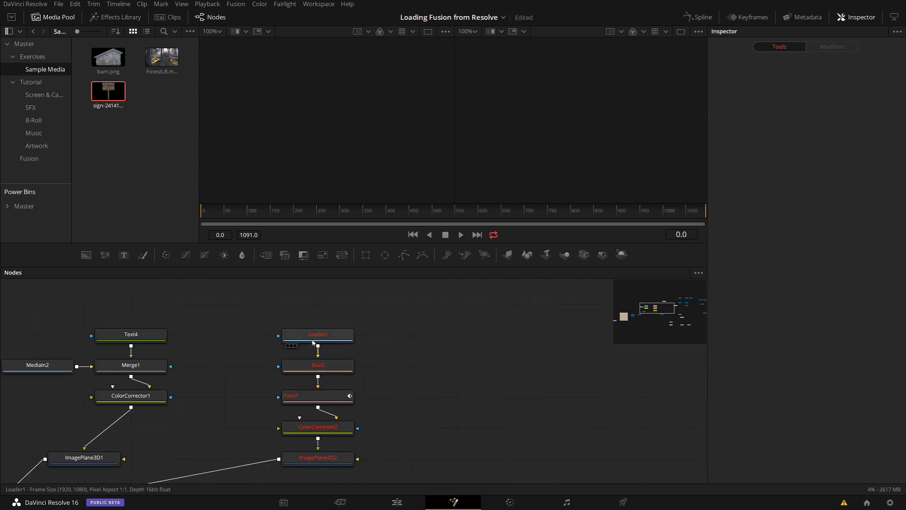
key("Delete")
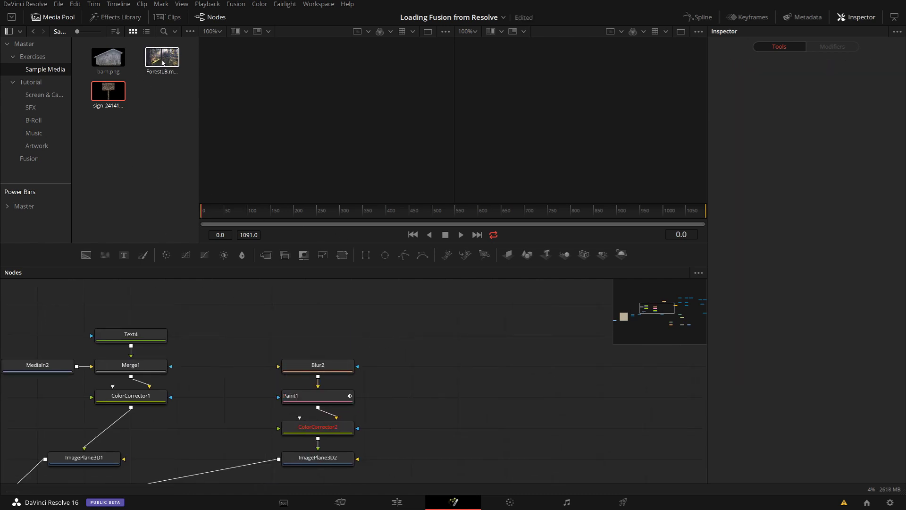
left_click_drag(163, 63, 331, 369)
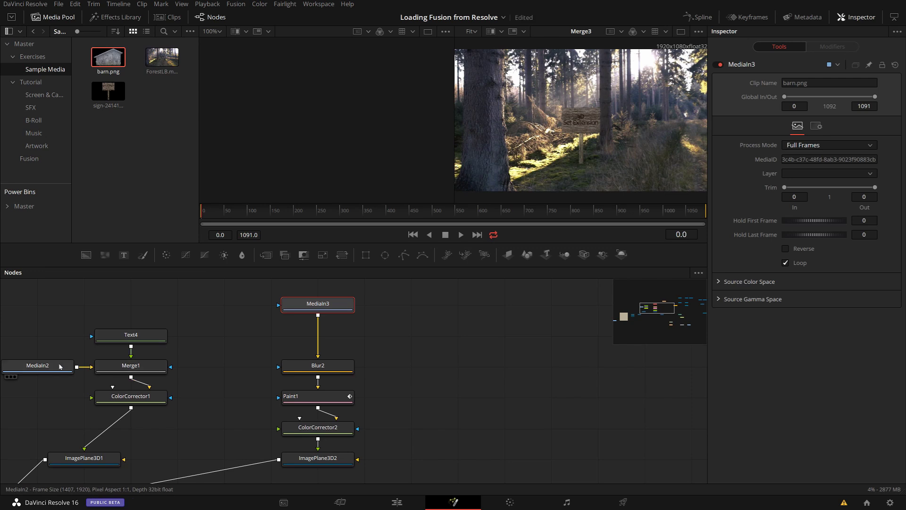
scroll(71, 386, "down", 3)
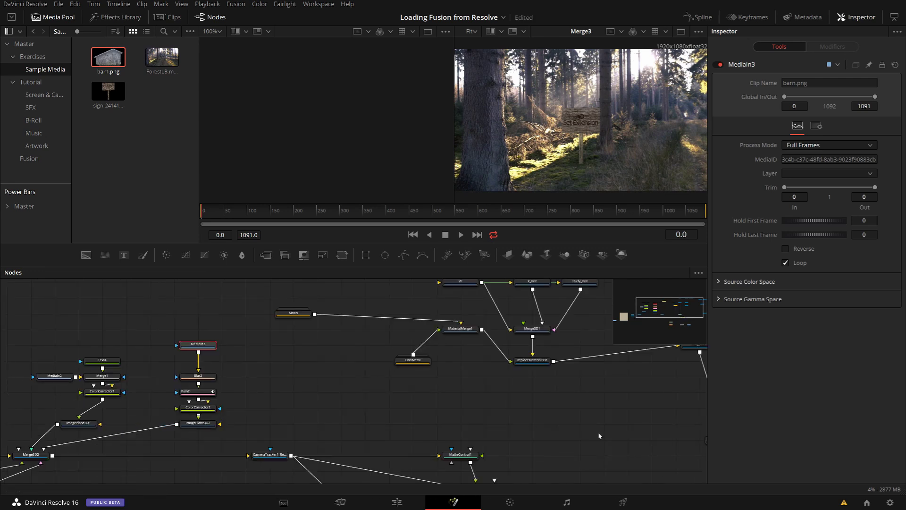
scroll(599, 435, "down", 5)
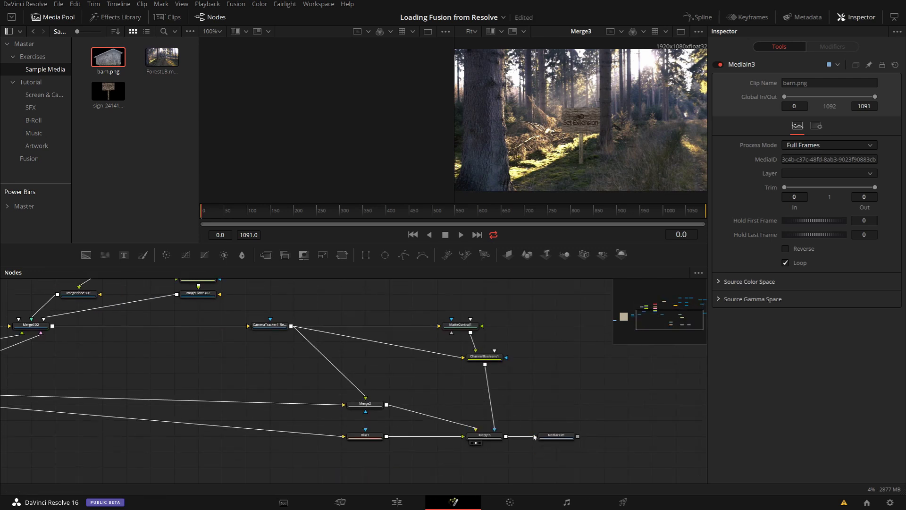
left_click_drag(91, 376, 320, 413)
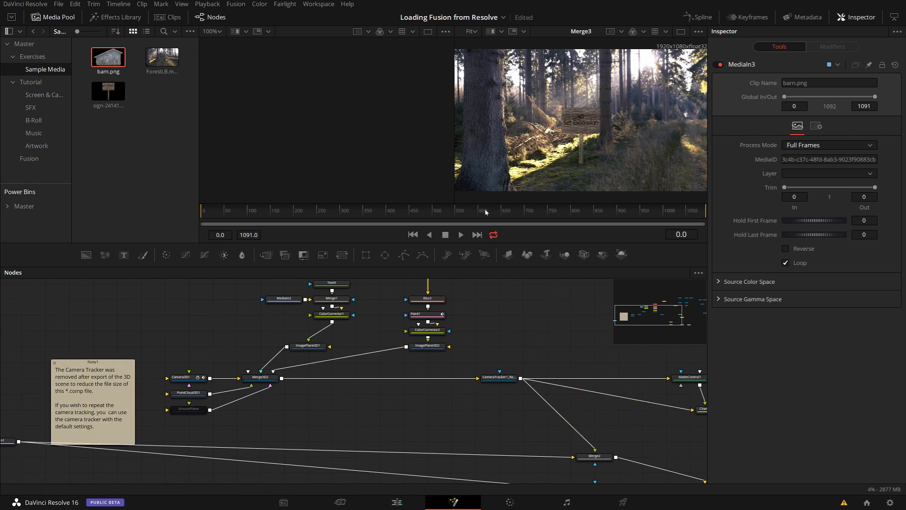
left_click(316, 211)
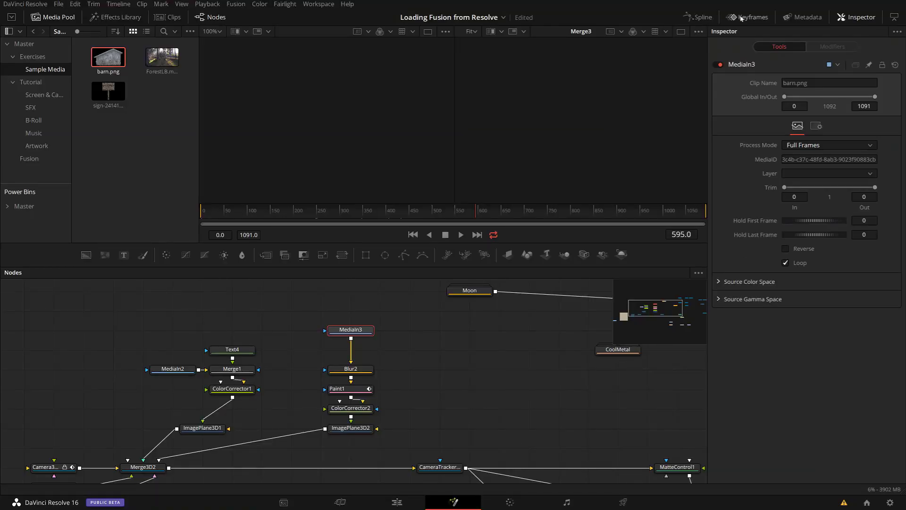
left_click(747, 17)
Step: Hide the node graph, fit all tool timing bars into view, and inspect Merge3 and MediaOut1
left_click(211, 17)
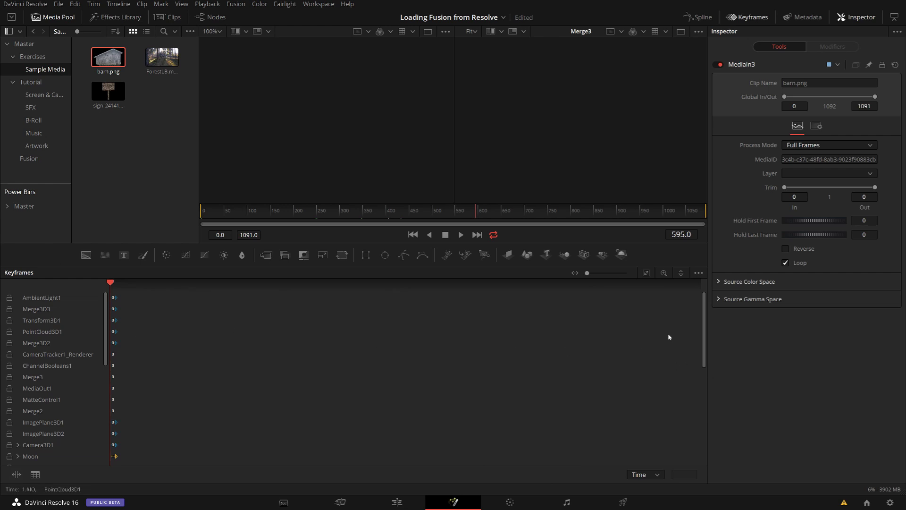
left_click(647, 274)
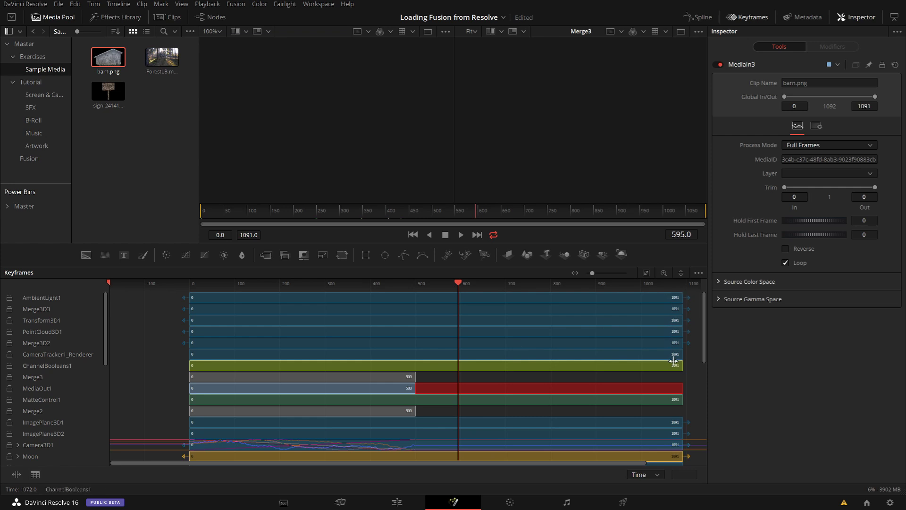
left_click(34, 377)
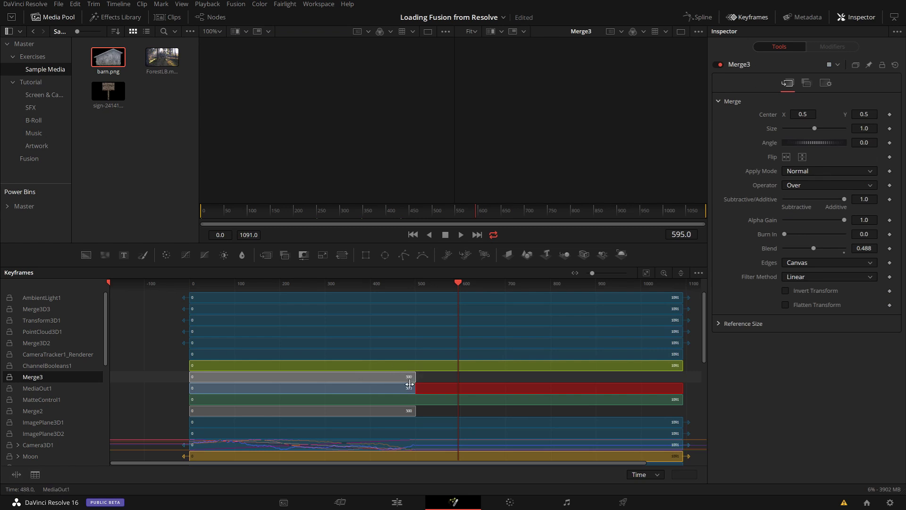
left_click(58, 389)
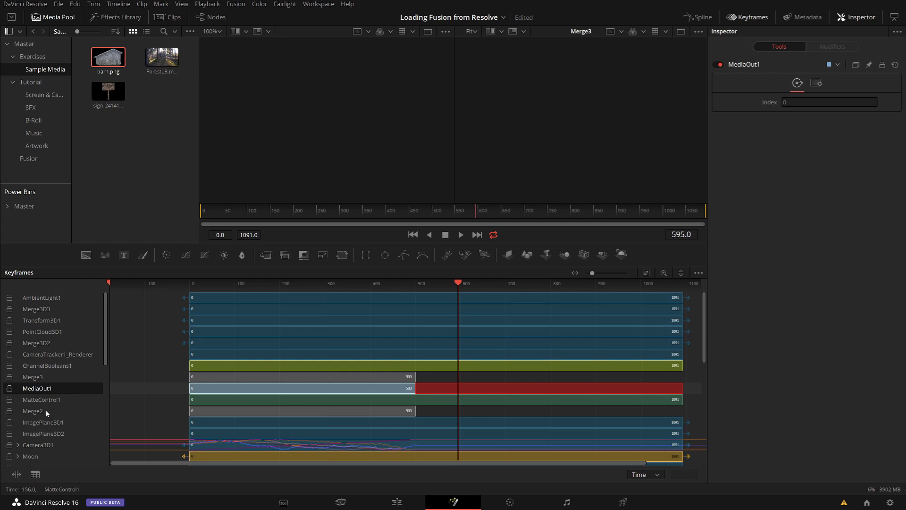
Step: Extend the ForestLB clip's range to frame 815
scroll(465, 392, "down", 2)
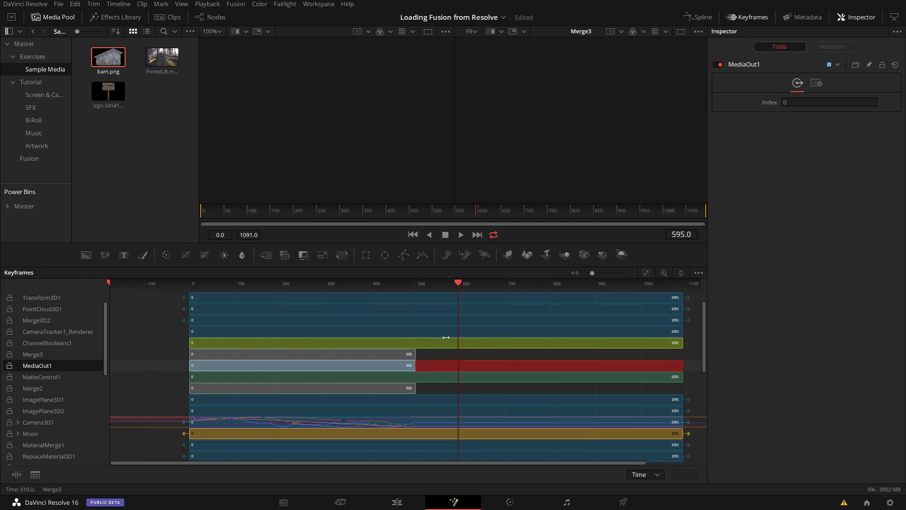
scroll(401, 335, "down", 8)
scroll(425, 343, "down", 10)
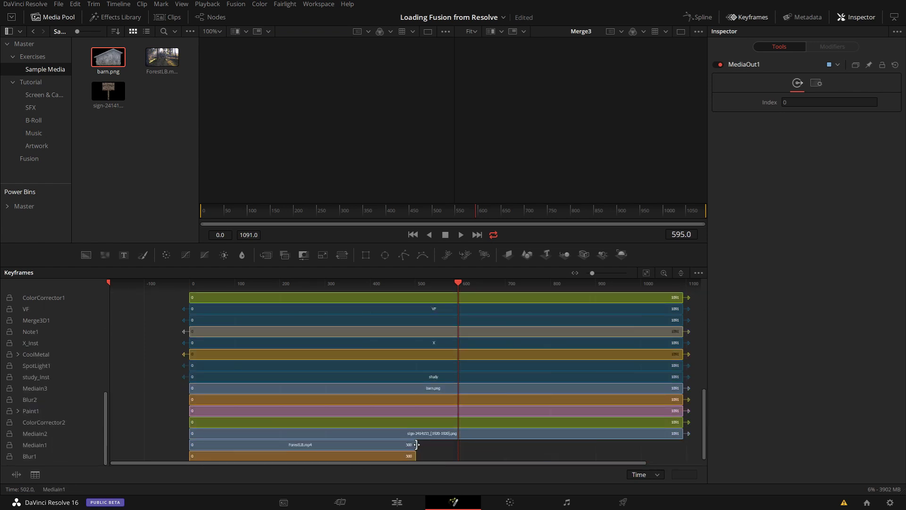
left_click_drag(415, 445, 559, 447)
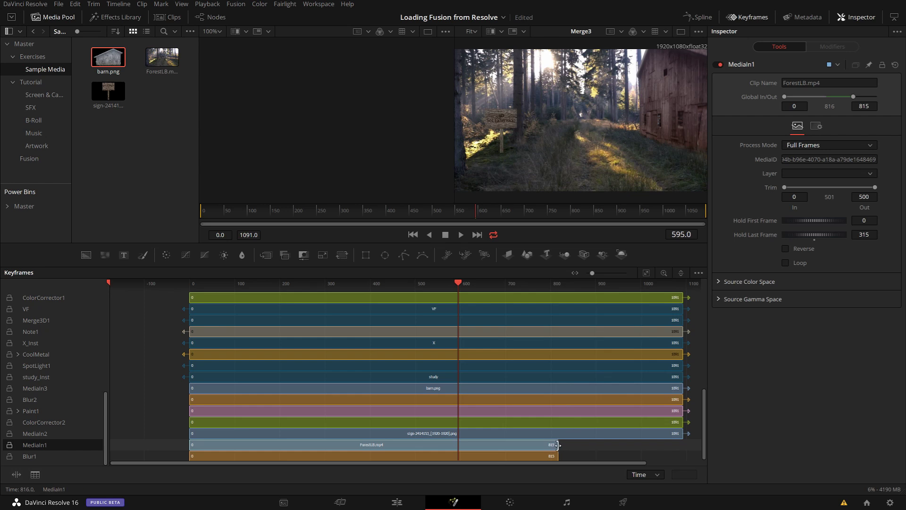
Step: Set ForestLB's held last frames to 588 so it ends at frame 1088, previewing frames 577 and 499
left_click_drag(558, 444, 690, 444)
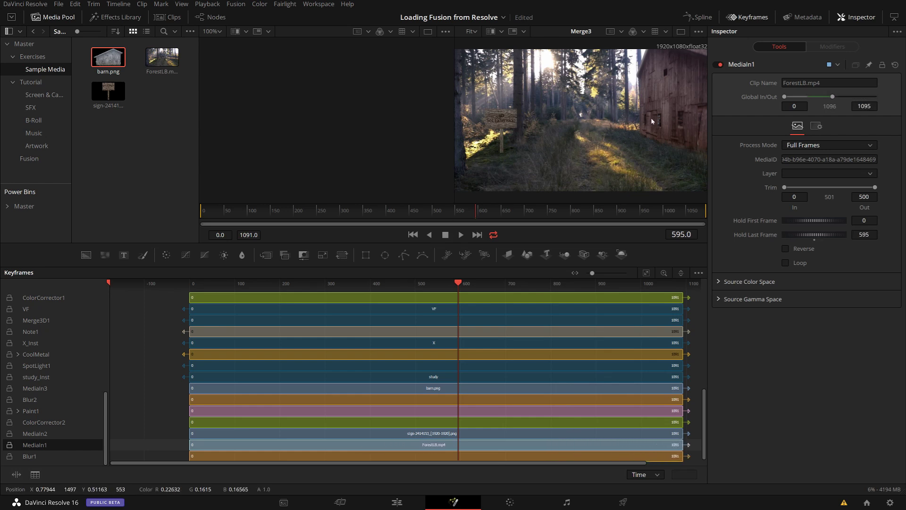
left_click_drag(403, 213, 506, 212)
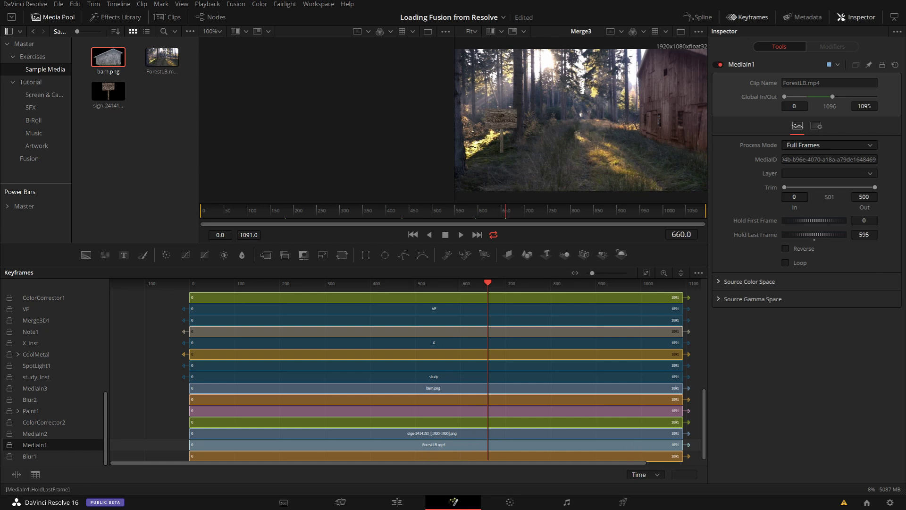
left_click_drag(815, 234, 769, 239)
left_click_drag(684, 211, 472, 211)
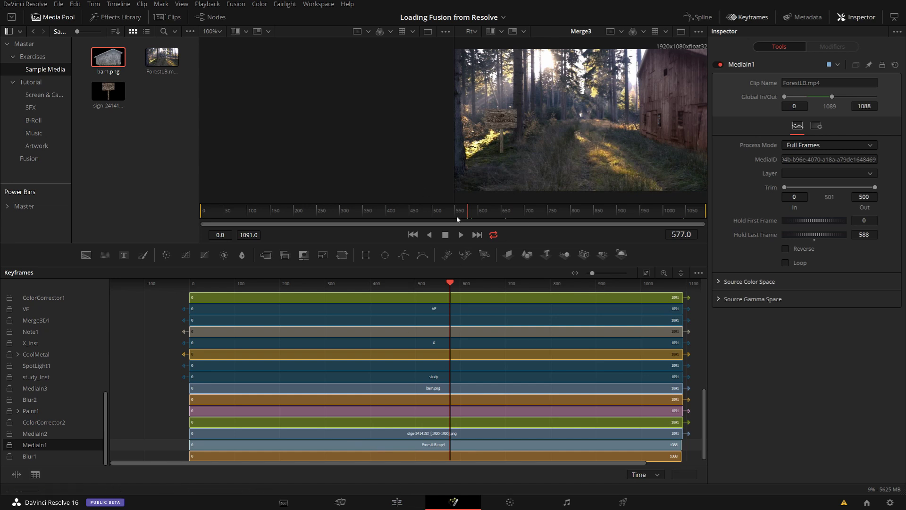
left_click_drag(455, 223, 433, 223)
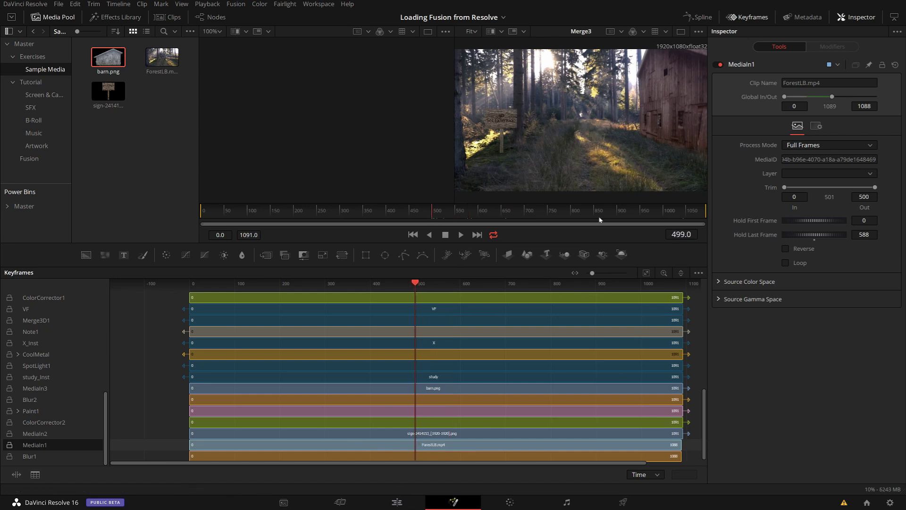
Step: On the Edit page, trim the Fusion Composition clip on Video 1 back to the playhead at 01:00:16:19
left_click(397, 502)
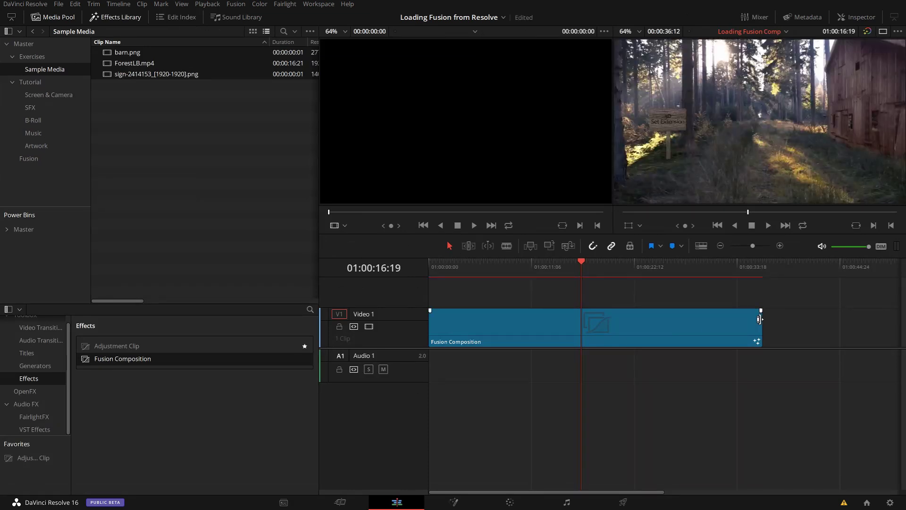
left_click_drag(759, 319, 579, 320)
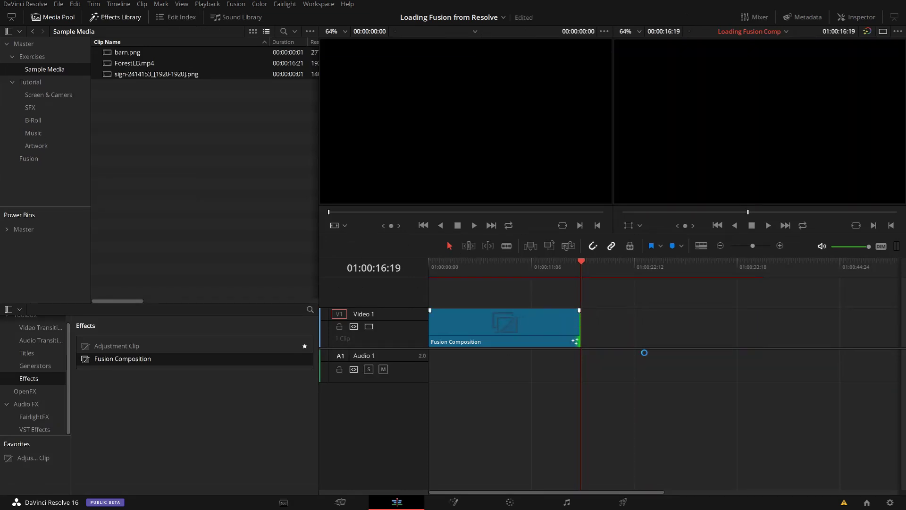